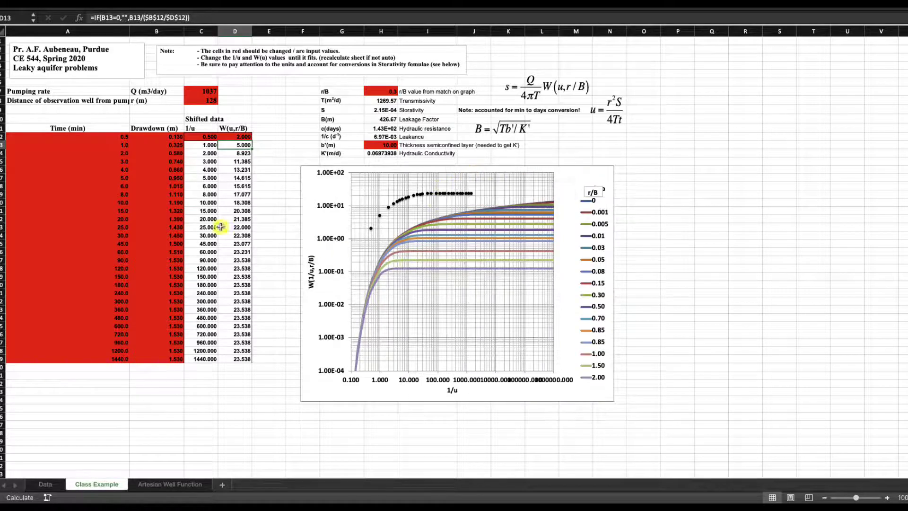
Step: Review the drawdown data, the chart's source cells, the W(u,r/B) shift of 2, and the pumping rate and well distance in C7 and C8
left_click_drag(43, 137, 136, 360)
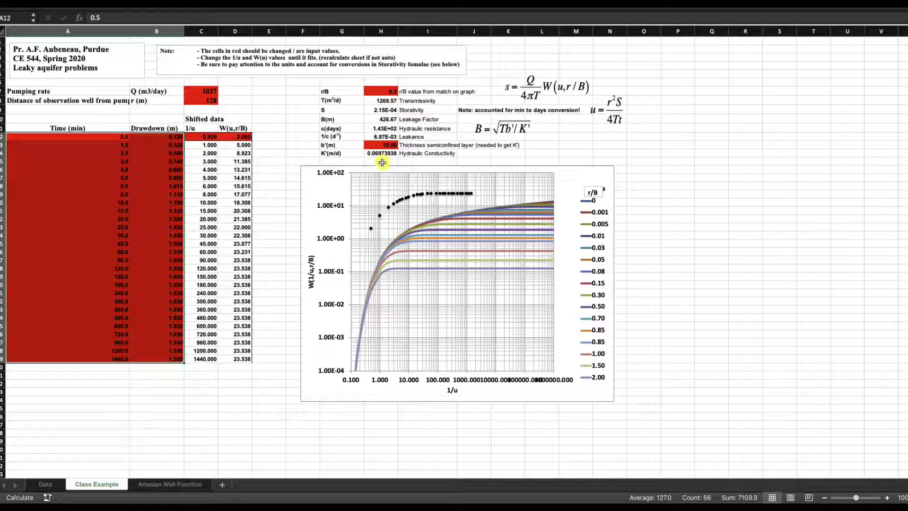
left_click(418, 198)
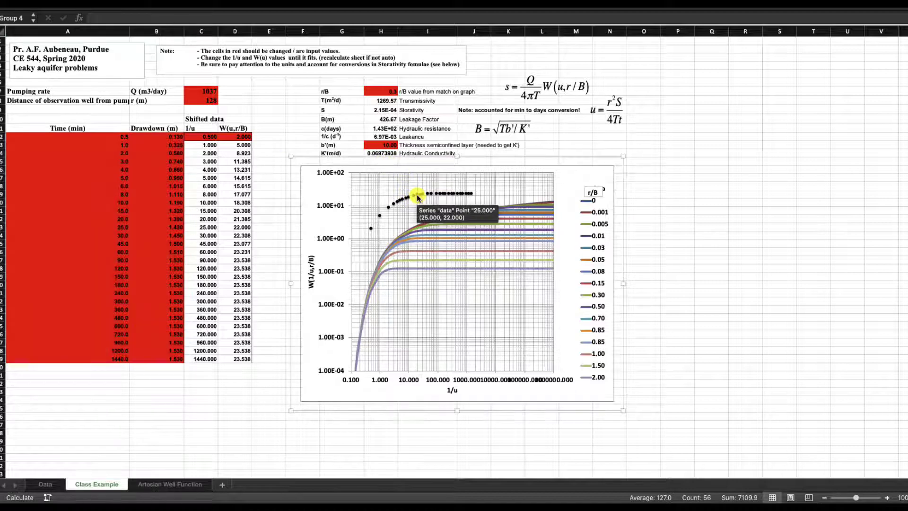
left_click(418, 198)
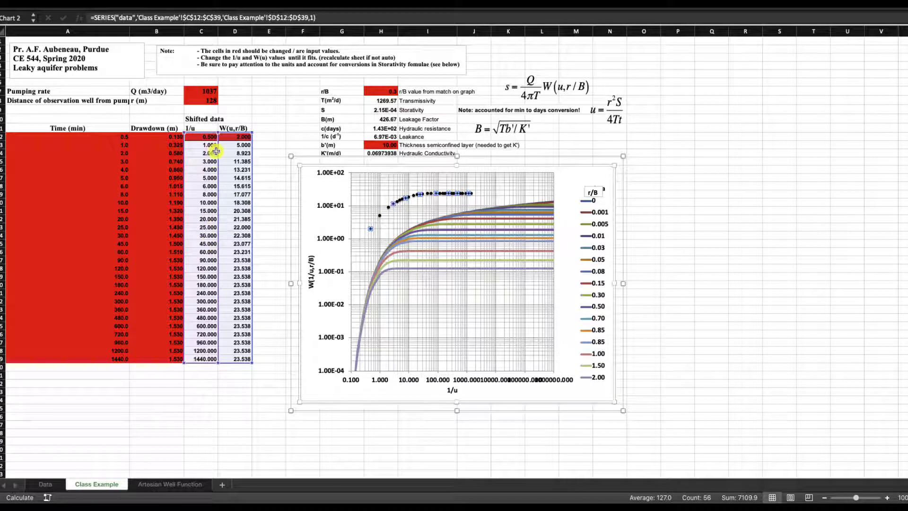
left_click(211, 137)
left_click(231, 136)
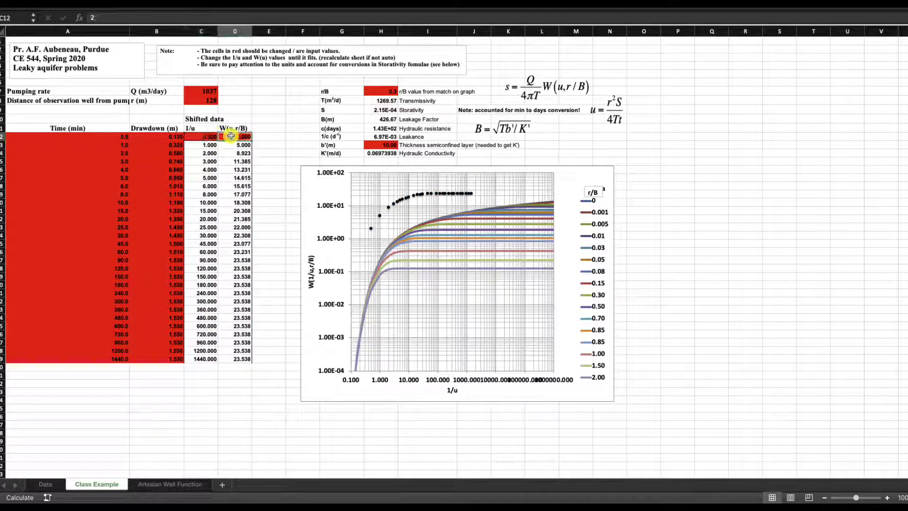
key("Return")
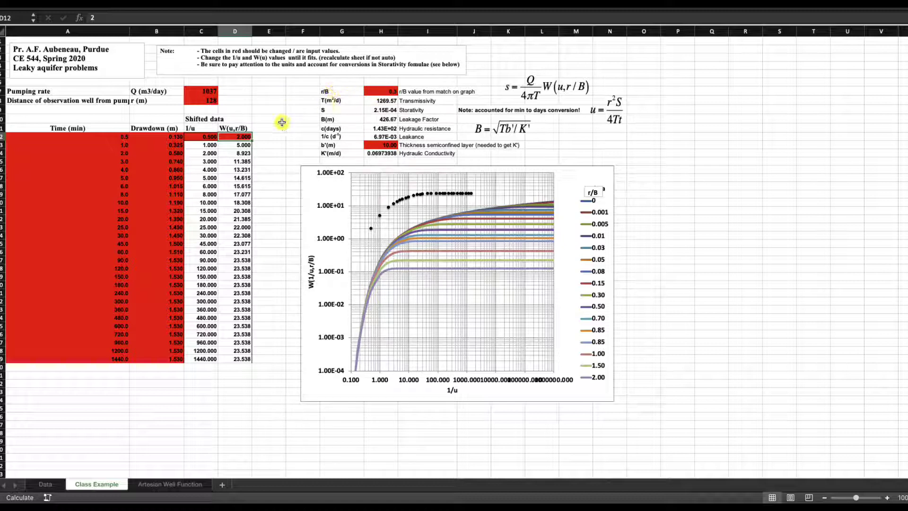
left_click(212, 93)
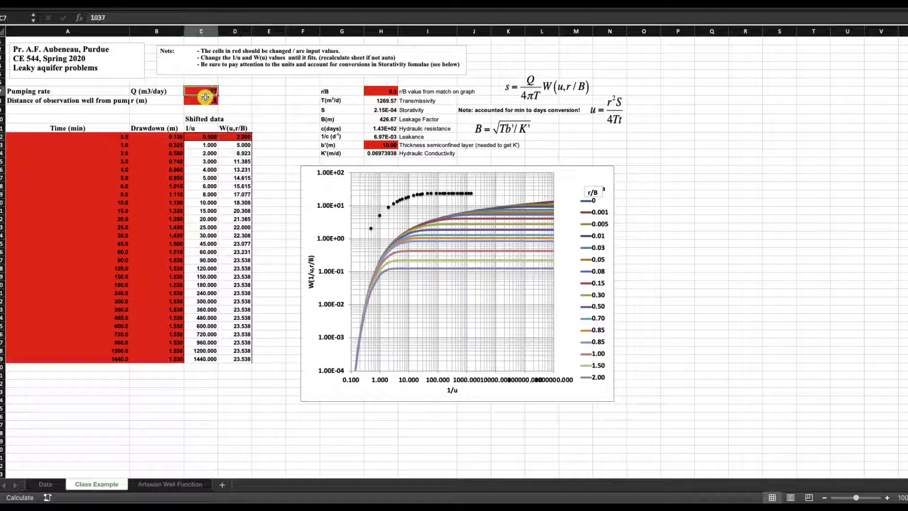
left_click(207, 99)
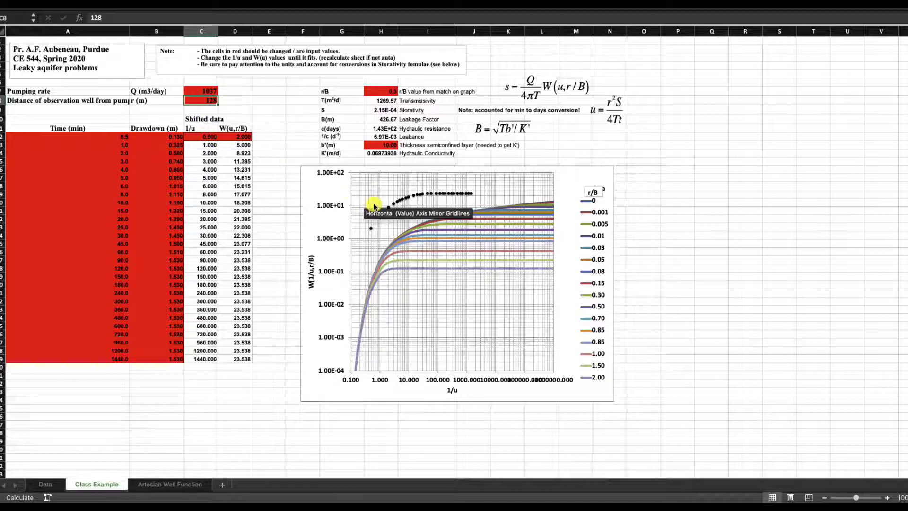
Step: Show the type-curve chart's source cells again and point out the 1/u shift column heading
left_click(405, 199)
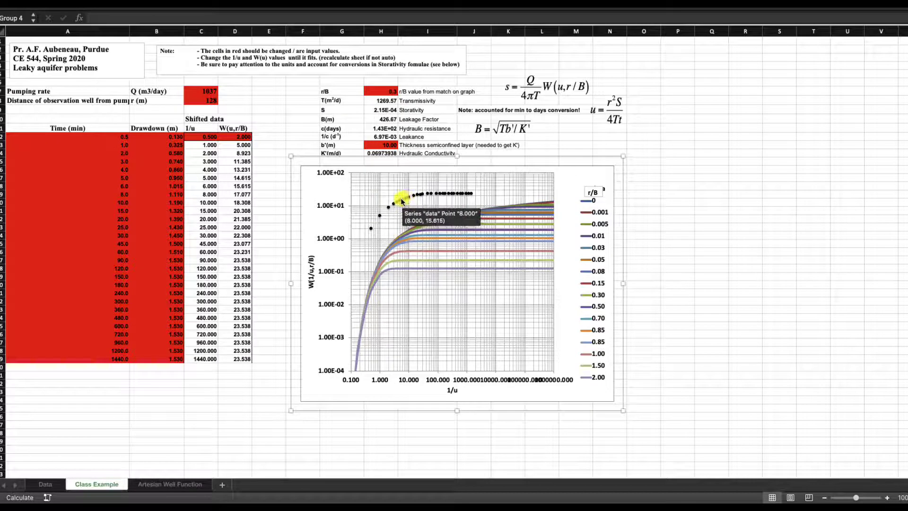
left_click(402, 201)
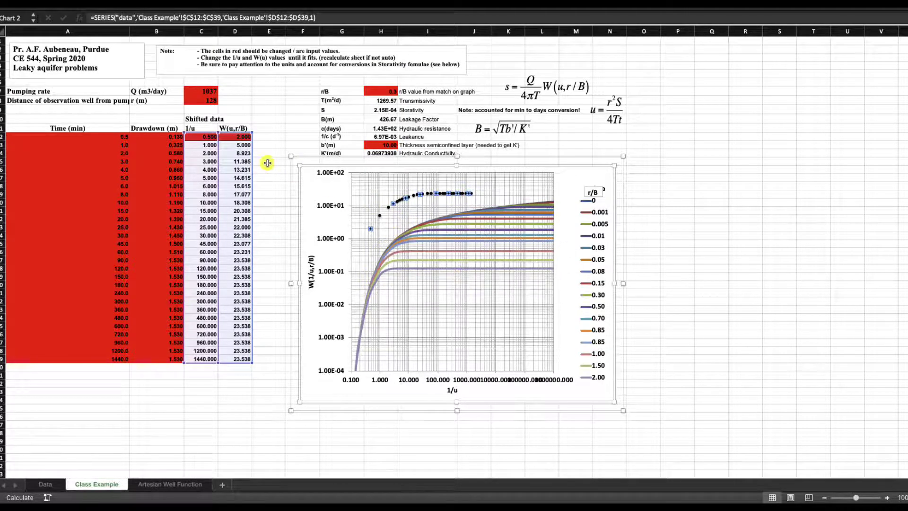
left_click(207, 137)
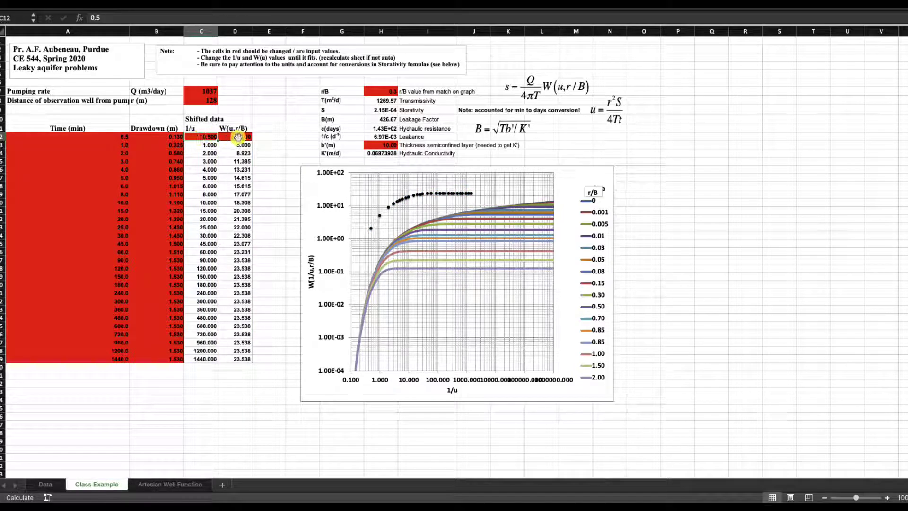
left_click(201, 127)
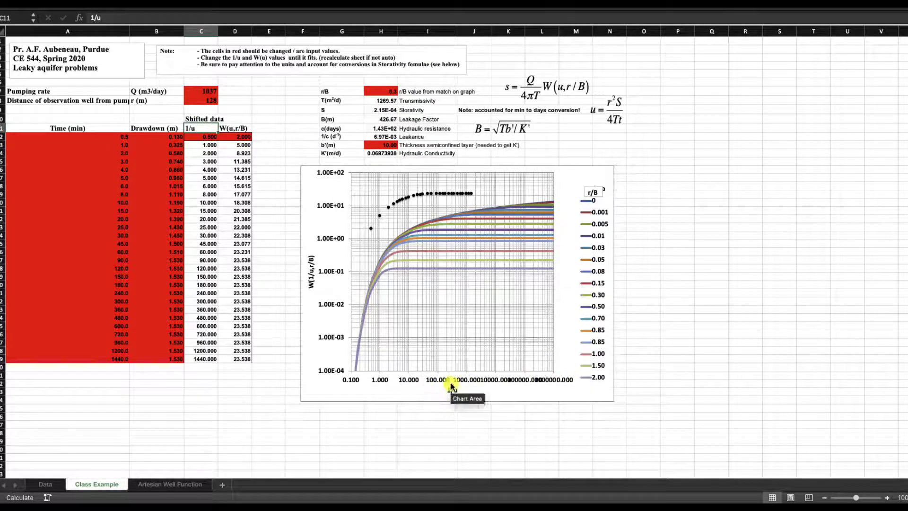
Step: Enter 2, then 10, as the 1/u shift in C12, ending on D12
left_click(200, 138)
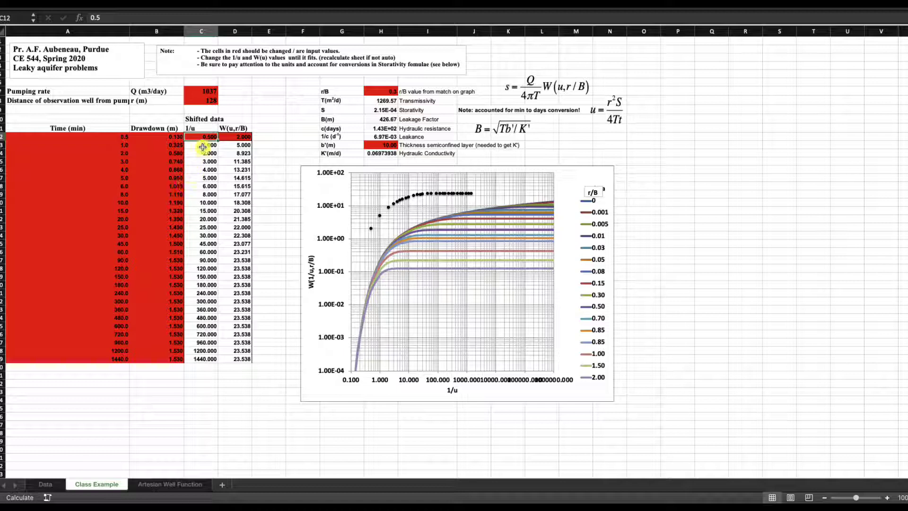
type("2")
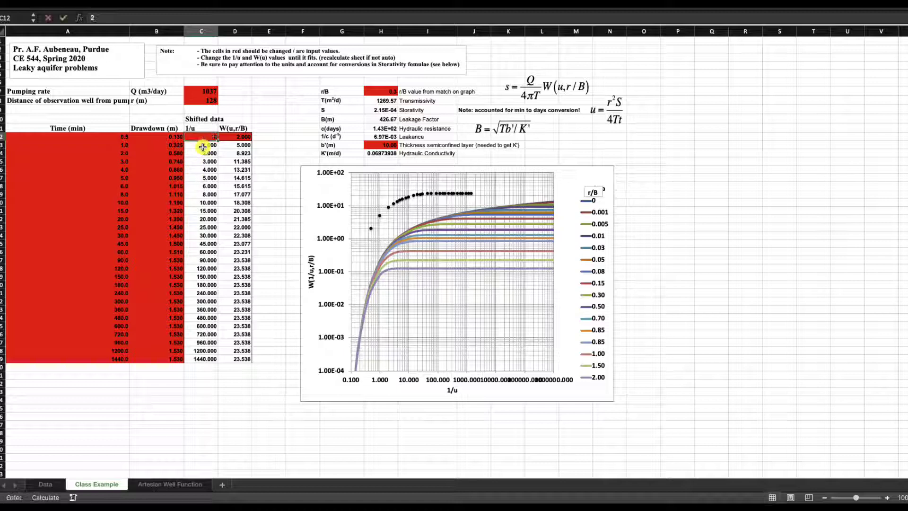
key("Return")
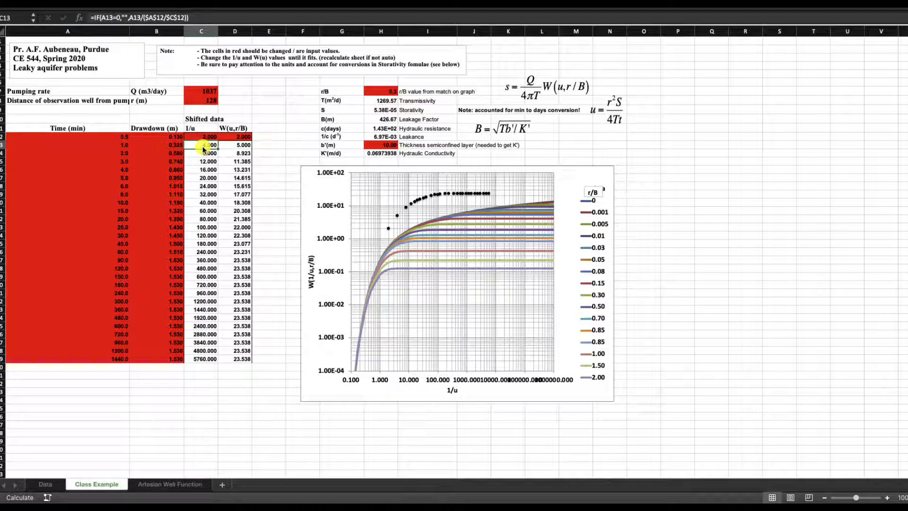
key("Up")
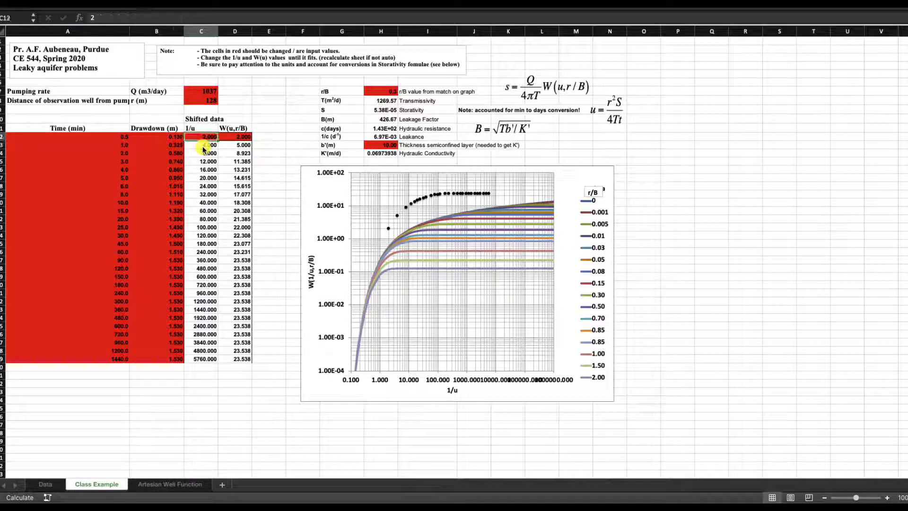
type("10")
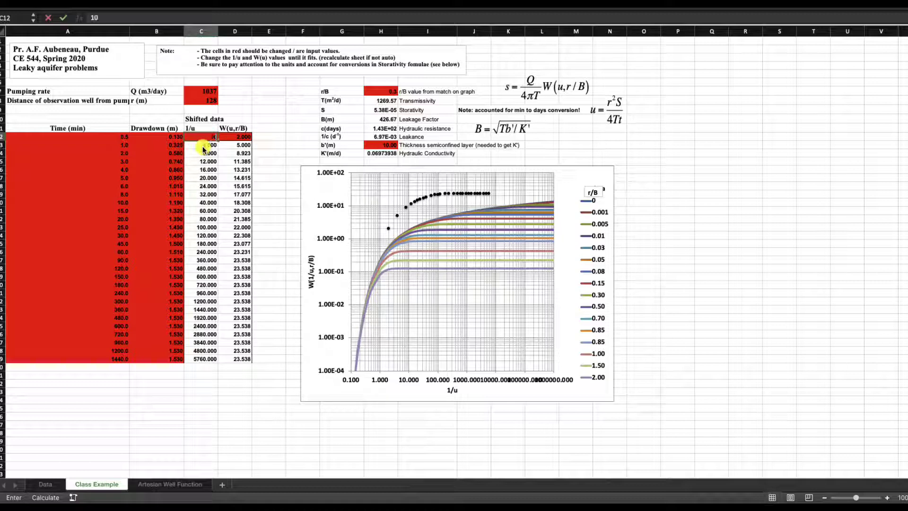
key("Return")
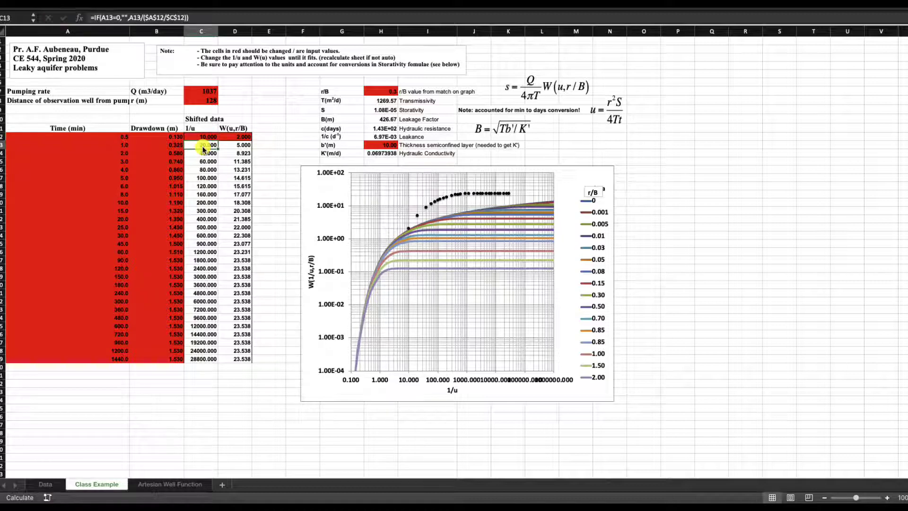
key("Up")
key("Right")
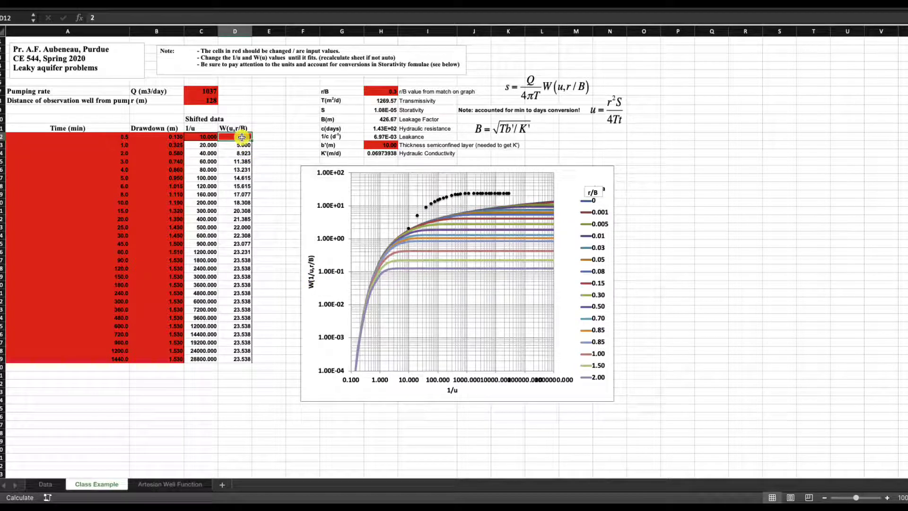
Step: Enter 0.5 as the W(u,r/B) shift in D12 and reset the 1/u shift in C12 to 1
type("0.5")
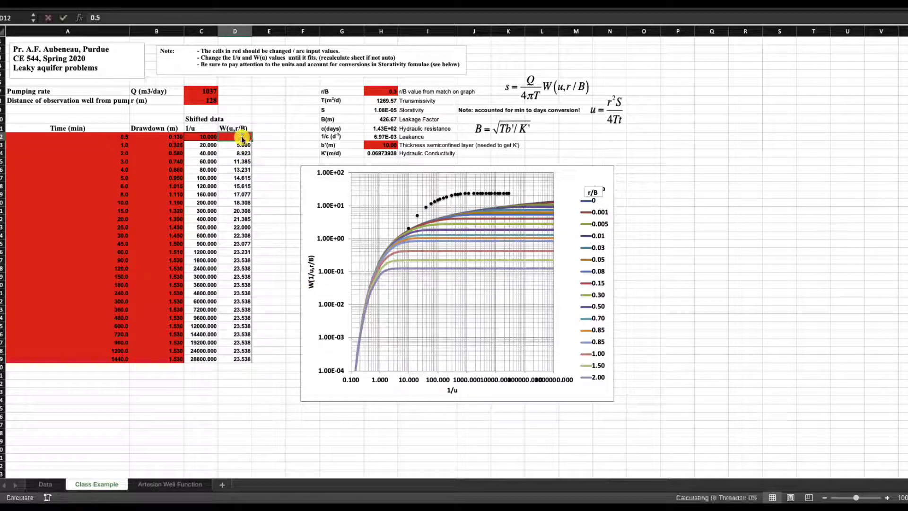
key("Return")
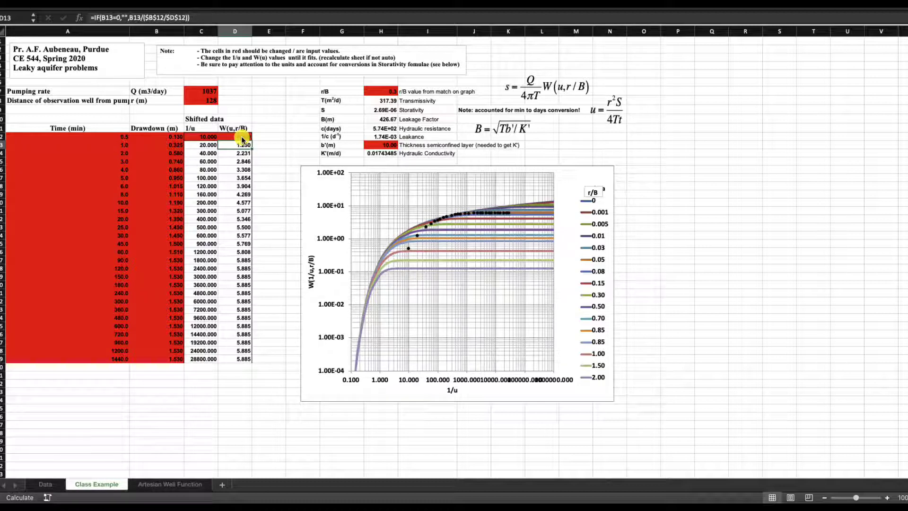
left_click(203, 138)
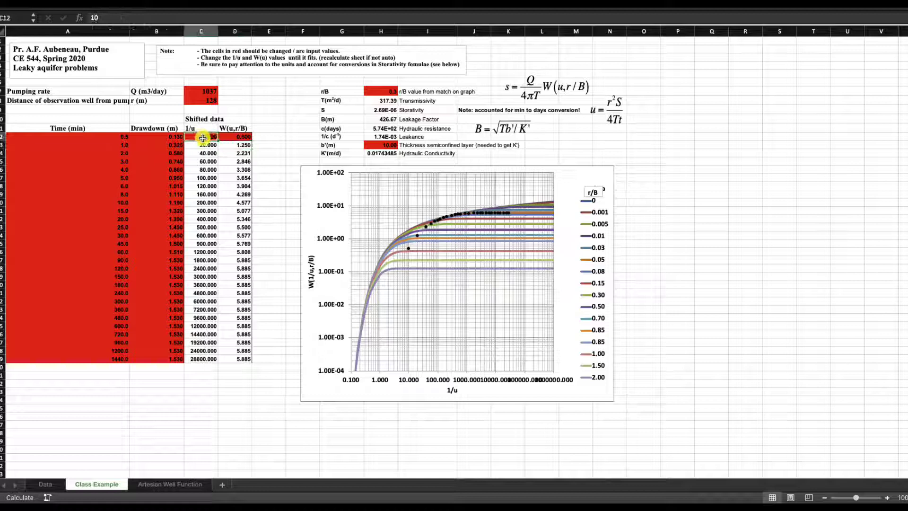
type("1")
key("Return")
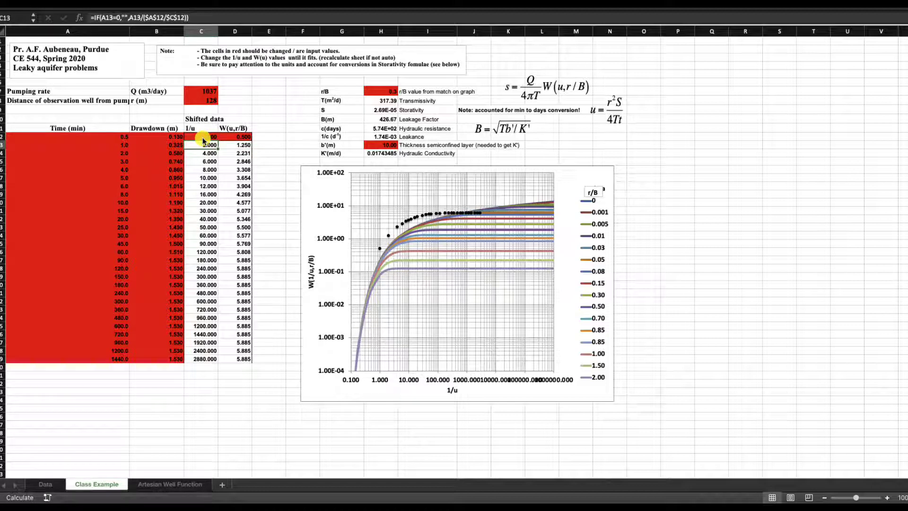
Step: Try a W(u,r/B) shift of 0.02 in D12, then set it back to 1
left_click(240, 136)
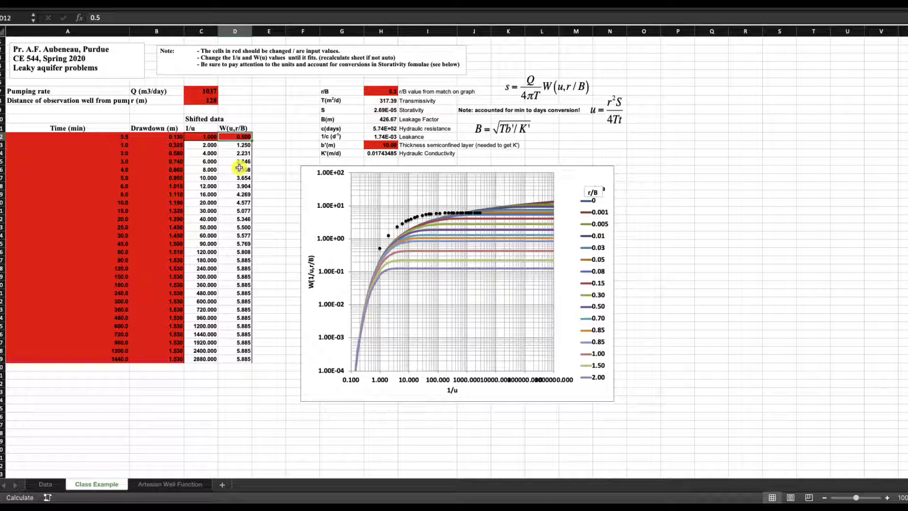
type("5.0")
key("Return")
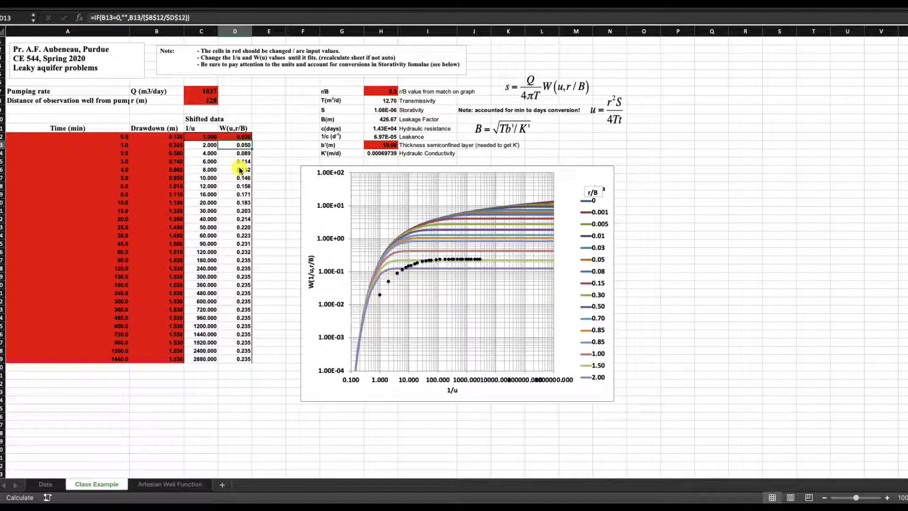
key("Up")
type("1")
key("Return")
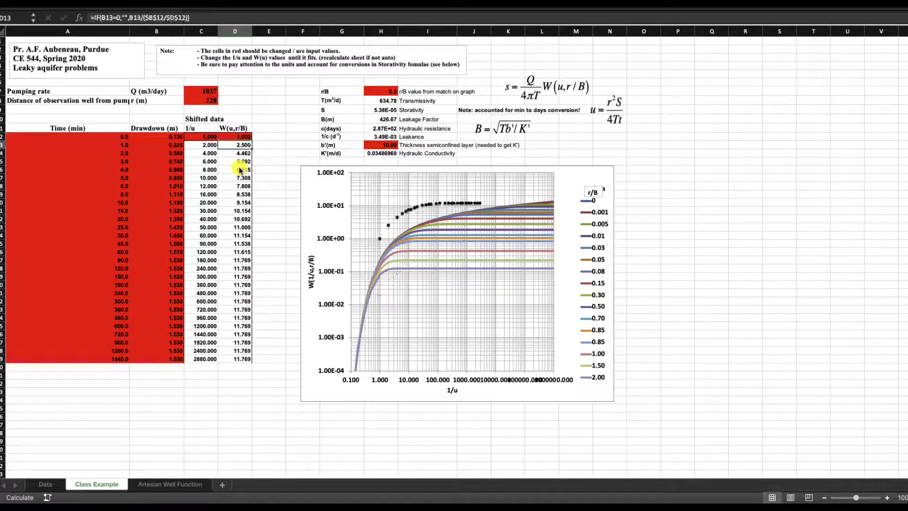
Step: Step the W(u,r/B) match value down through 0.5 and 0.3 to 0.23
key("Up")
type("0.5")
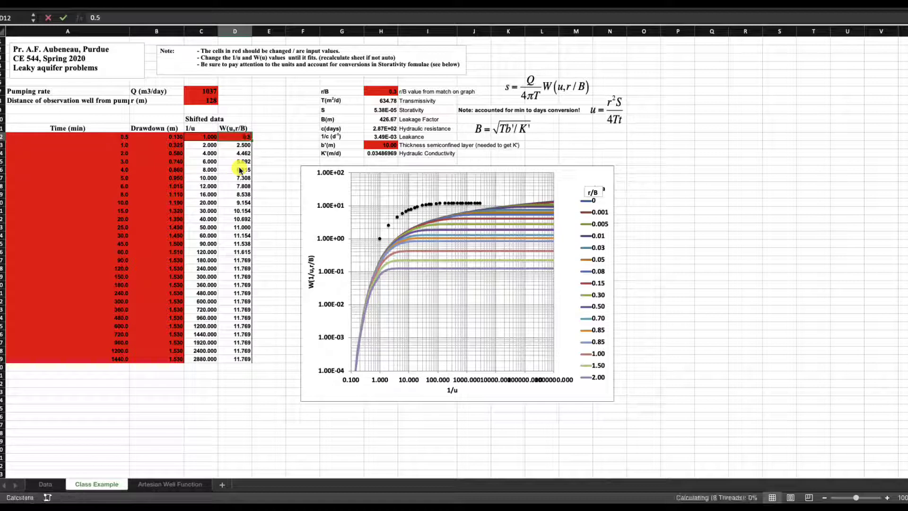
key("Return")
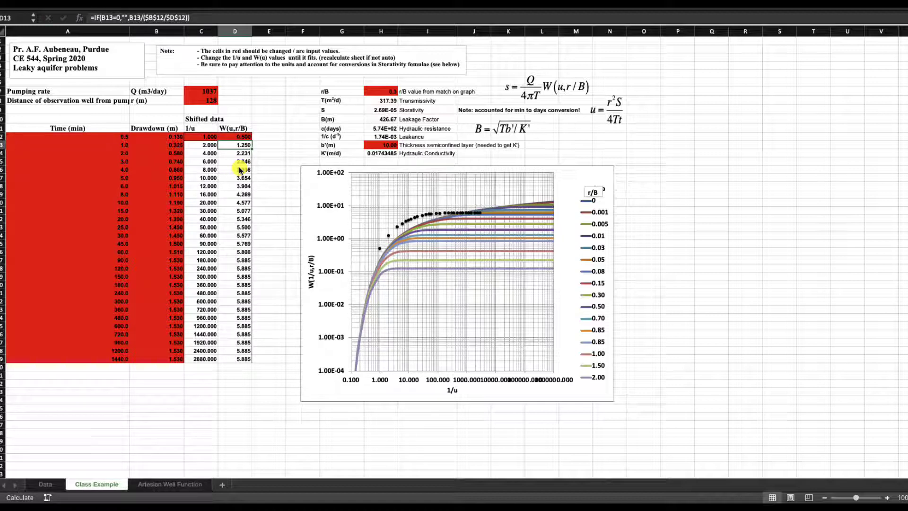
key("Up")
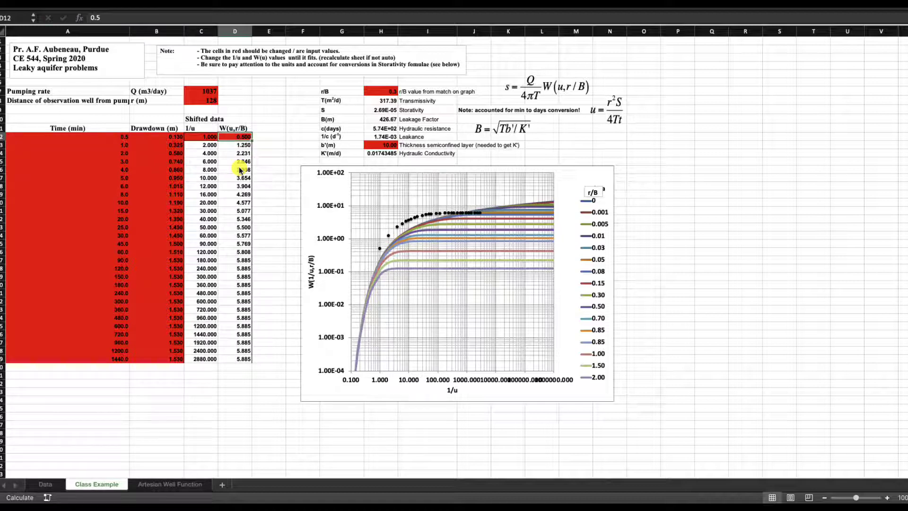
type("0.")
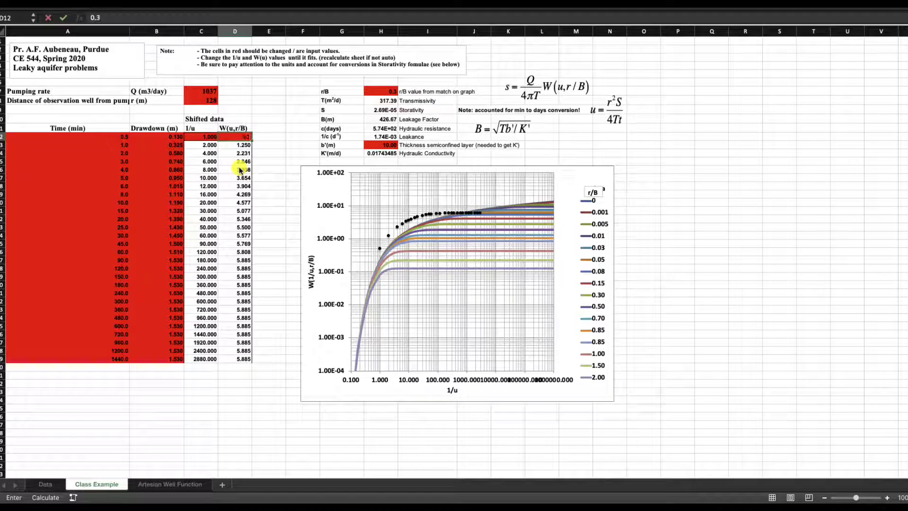
key("Return")
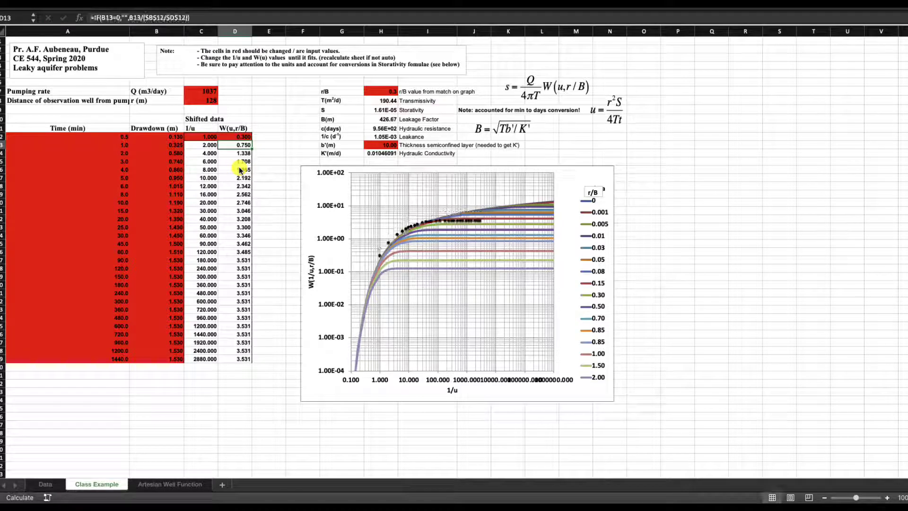
key("Up")
type("0.2")
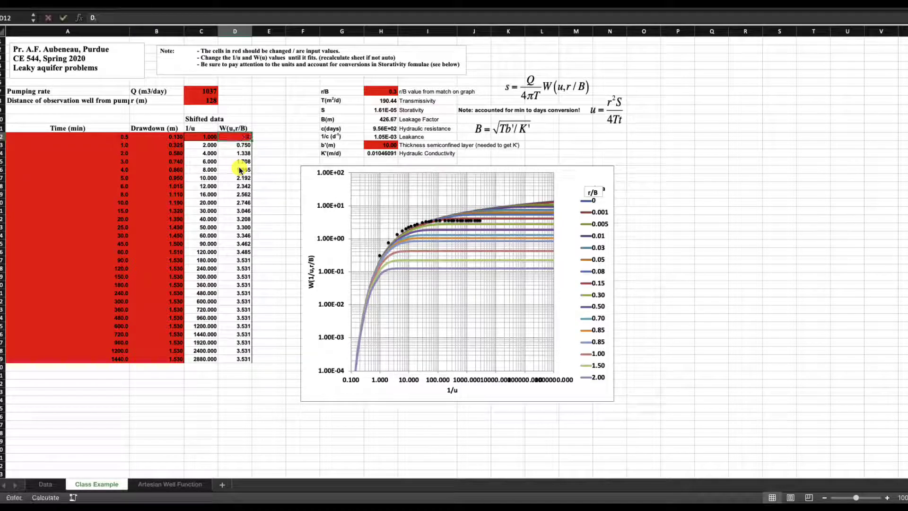
key("Return")
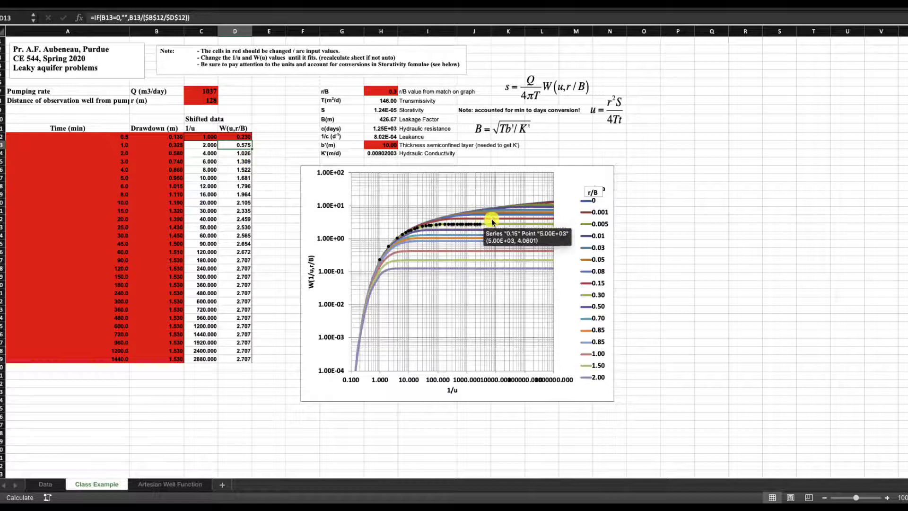
mouse_move(443, 229)
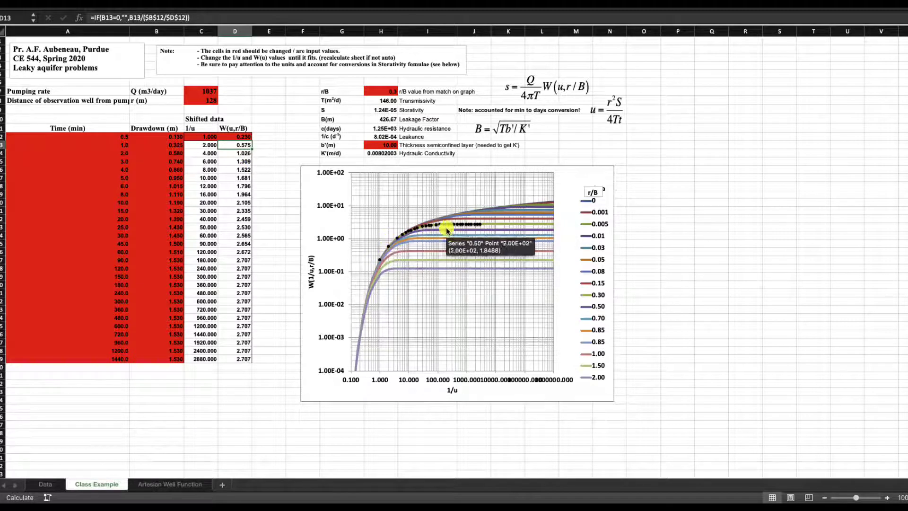
mouse_move(481, 229)
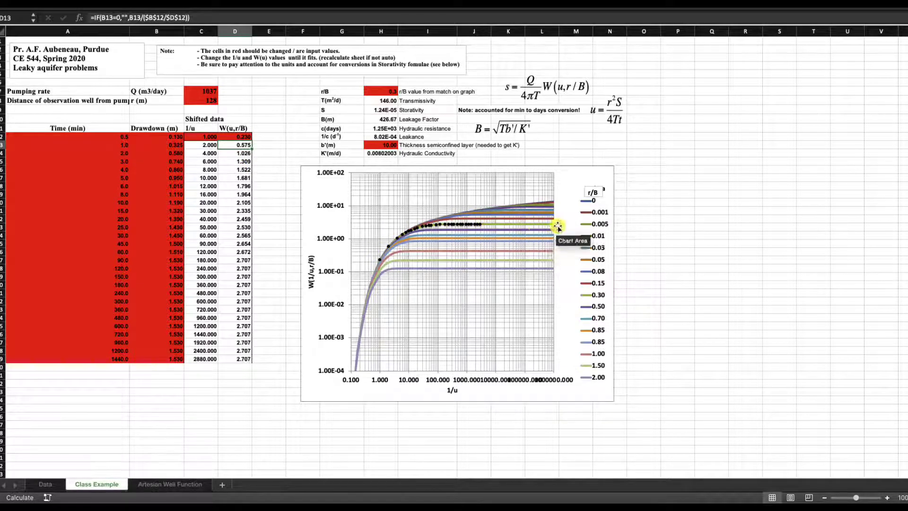
mouse_move(551, 227)
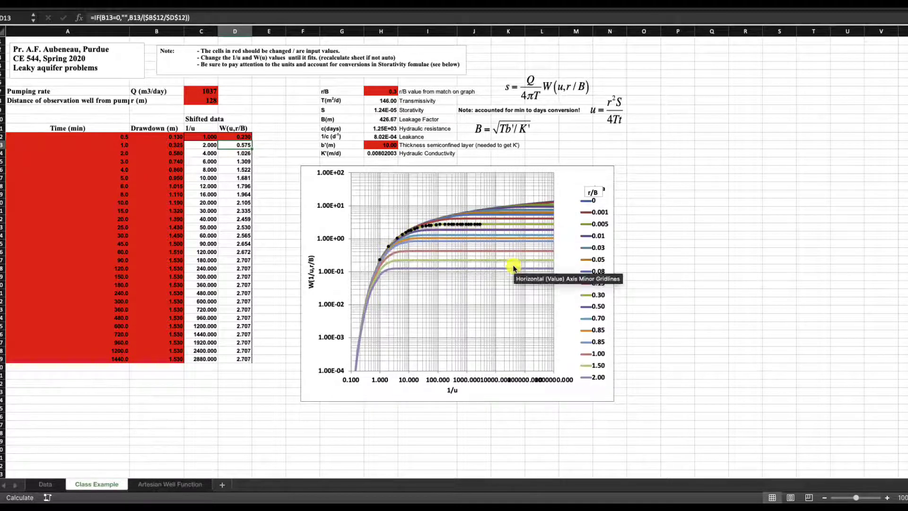
mouse_move(525, 238)
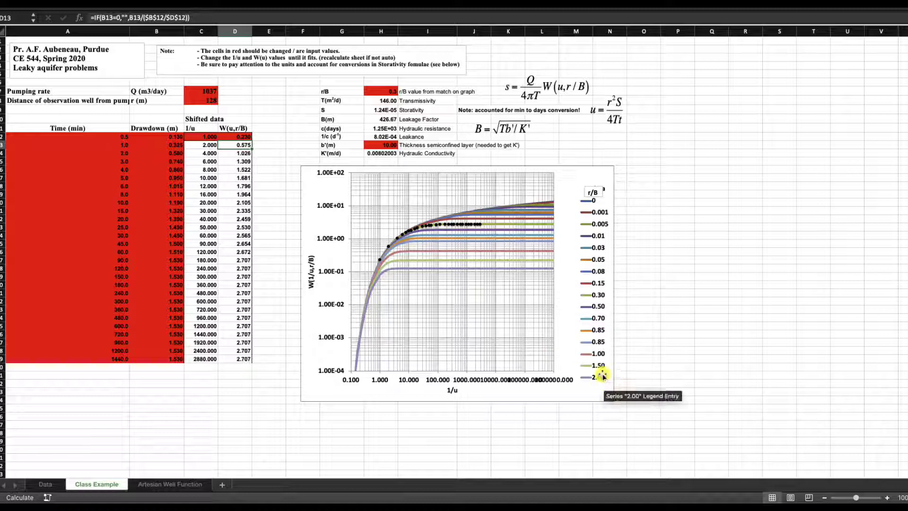
left_click(601, 296)
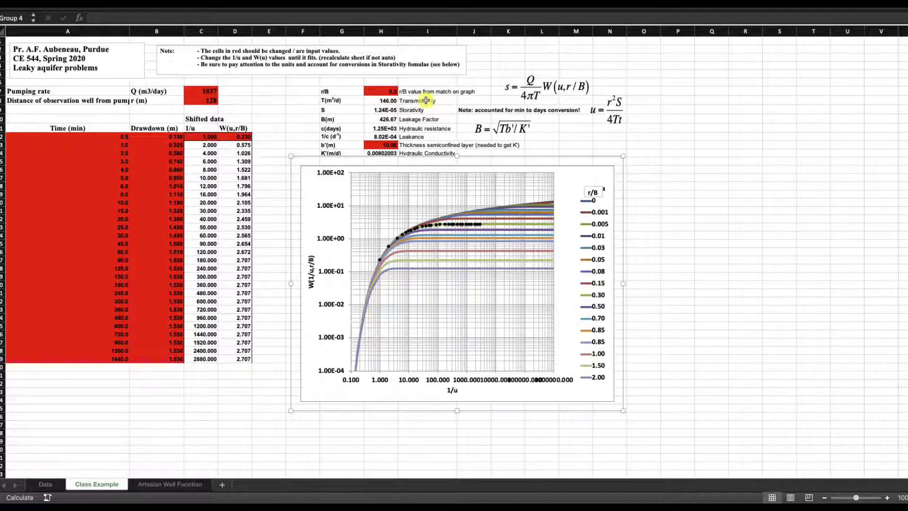
left_click(393, 91)
mouse_move(528, 263)
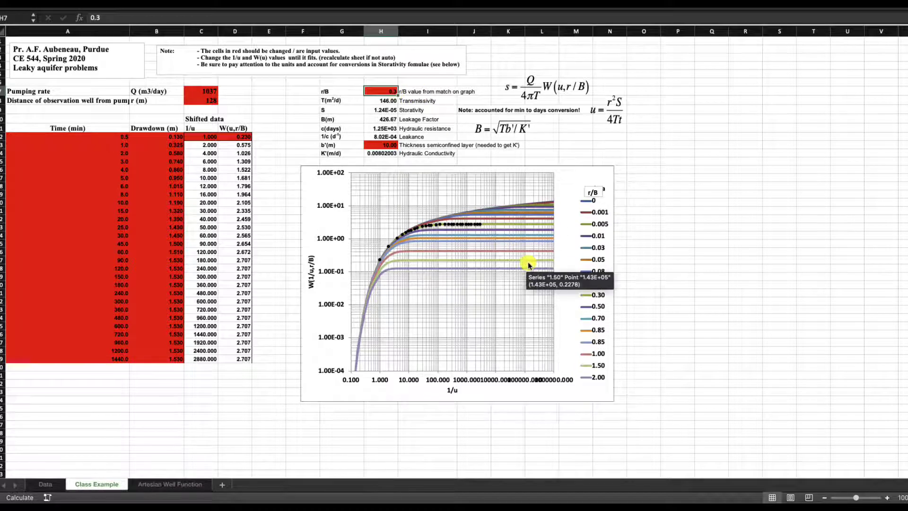
type("0.")
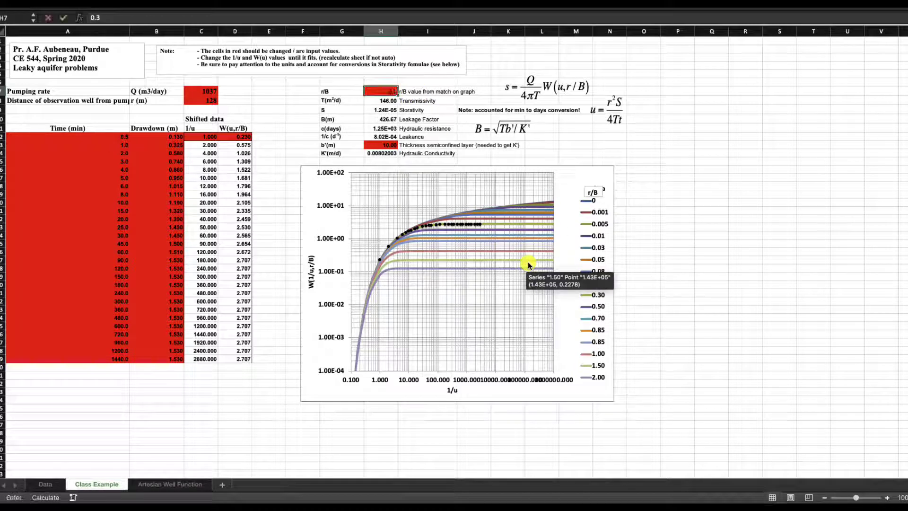
key("Return")
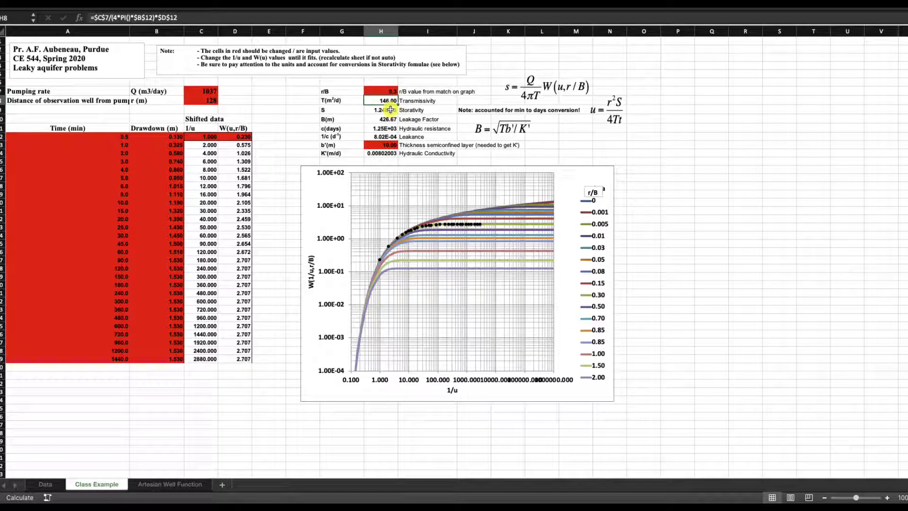
left_click(389, 110)
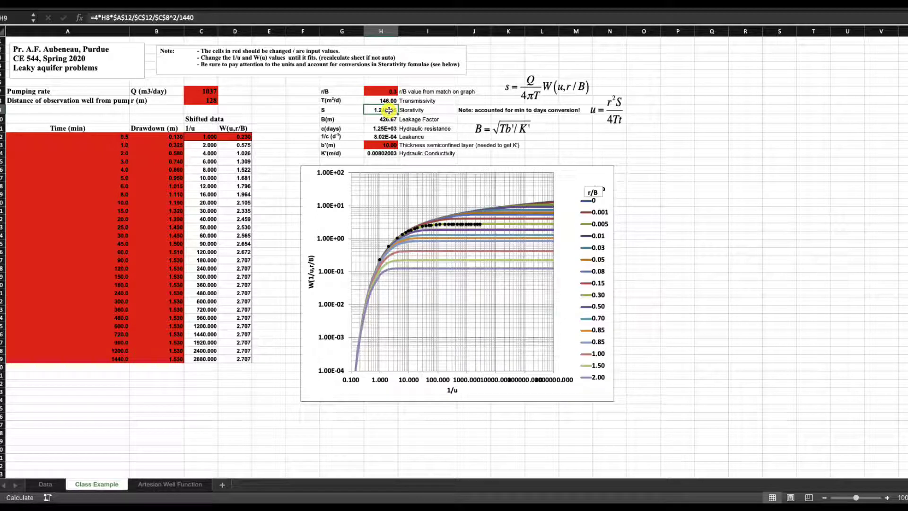
left_click(386, 101)
left_click(388, 109)
left_click(385, 120)
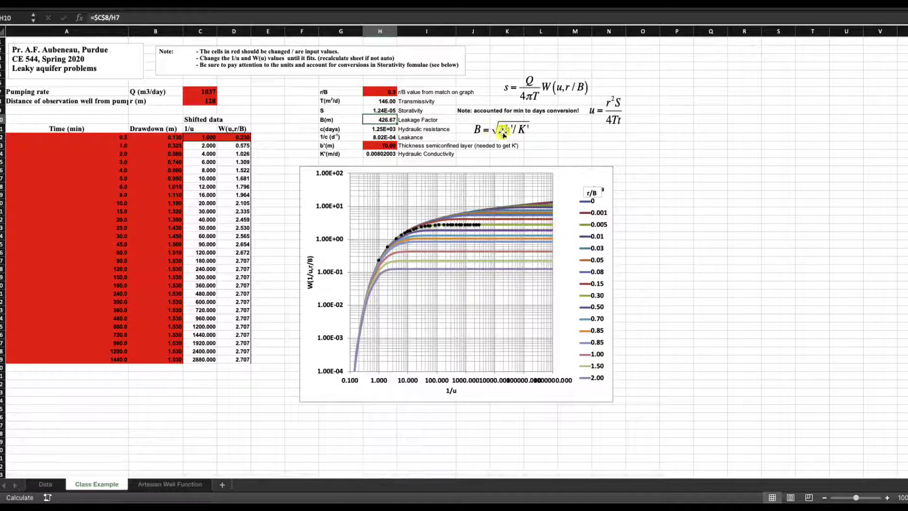
left_click(382, 129)
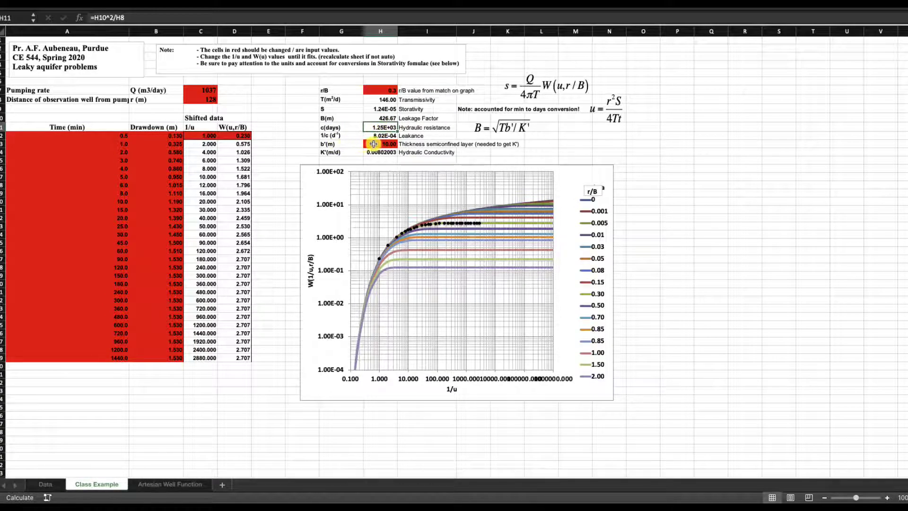
left_click(374, 144)
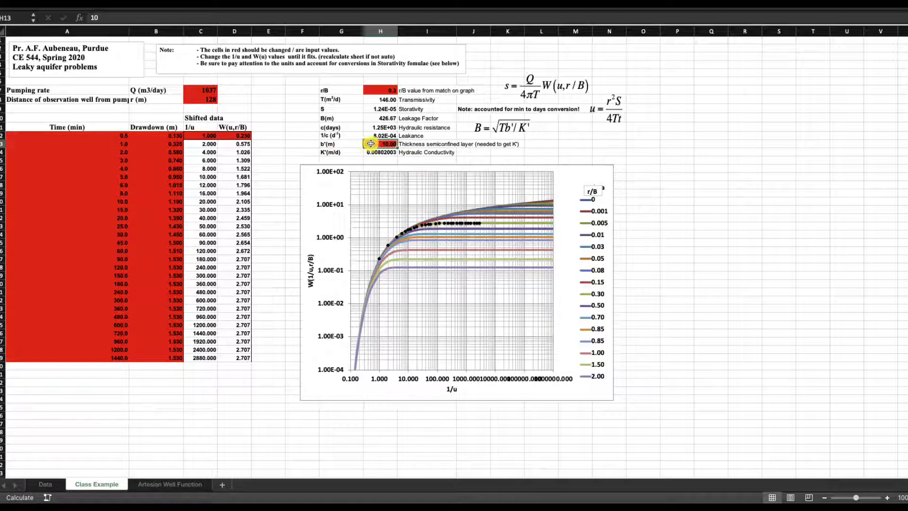
left_click_drag(371, 143, 383, 144)
left_click(375, 154)
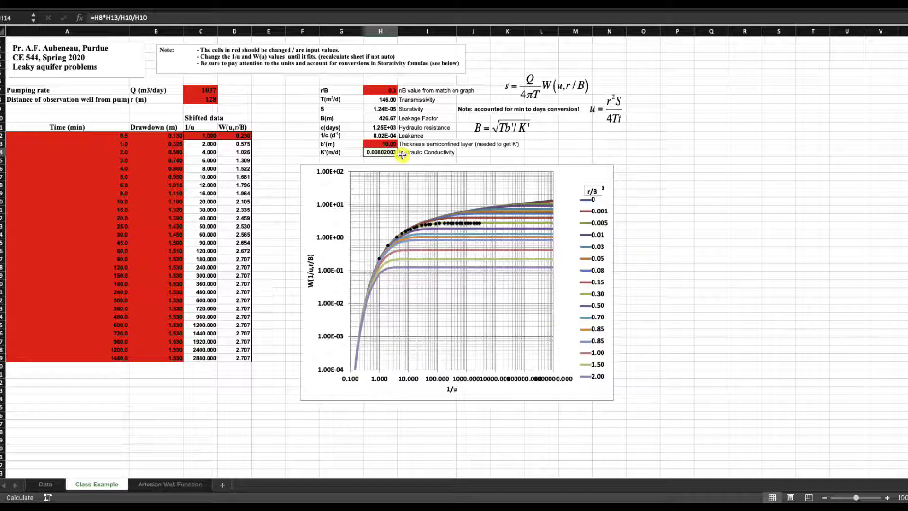
left_click(520, 88)
left_click(616, 116)
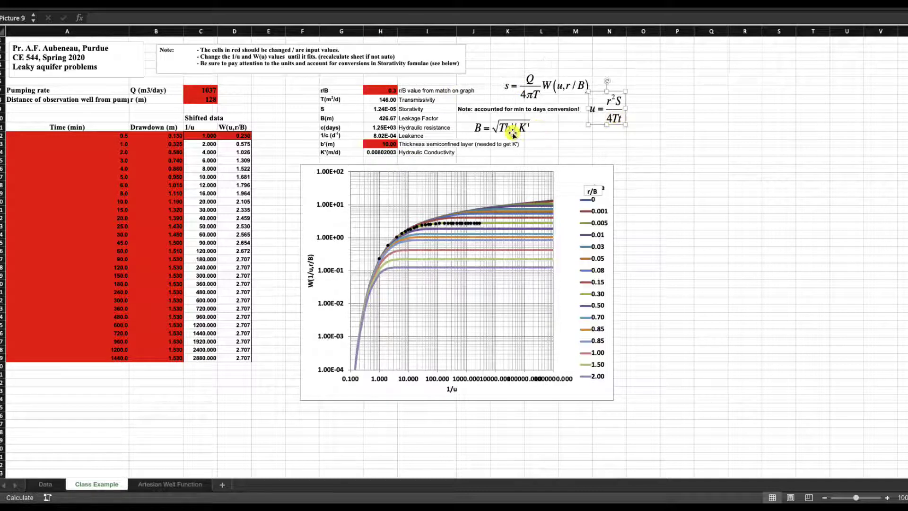
left_click(508, 129)
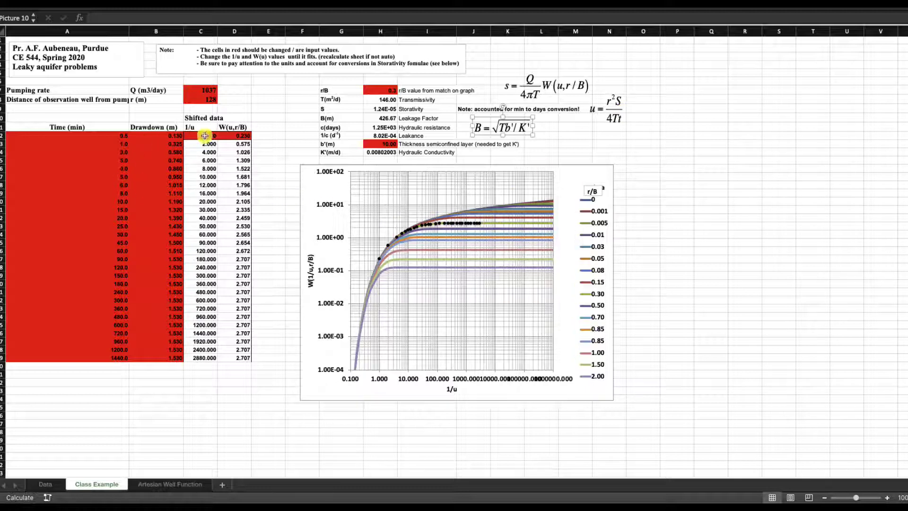
left_click(223, 136)
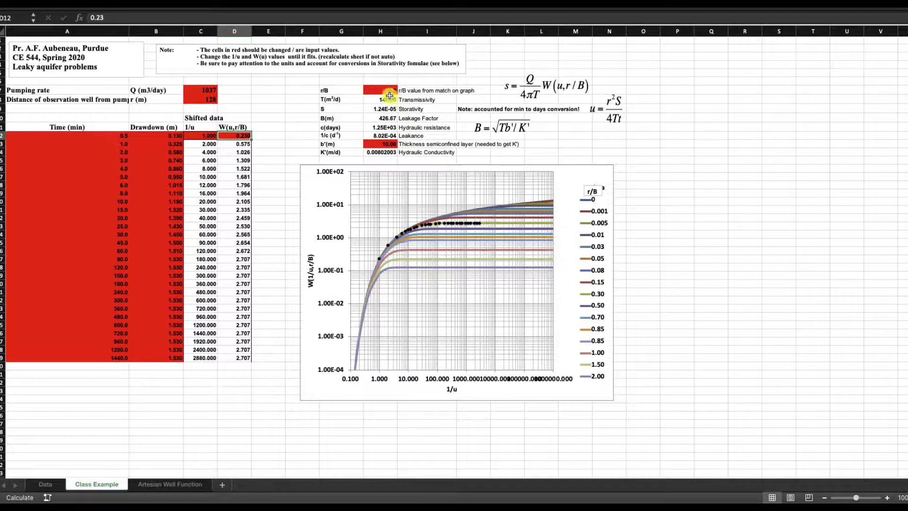
left_click(388, 90)
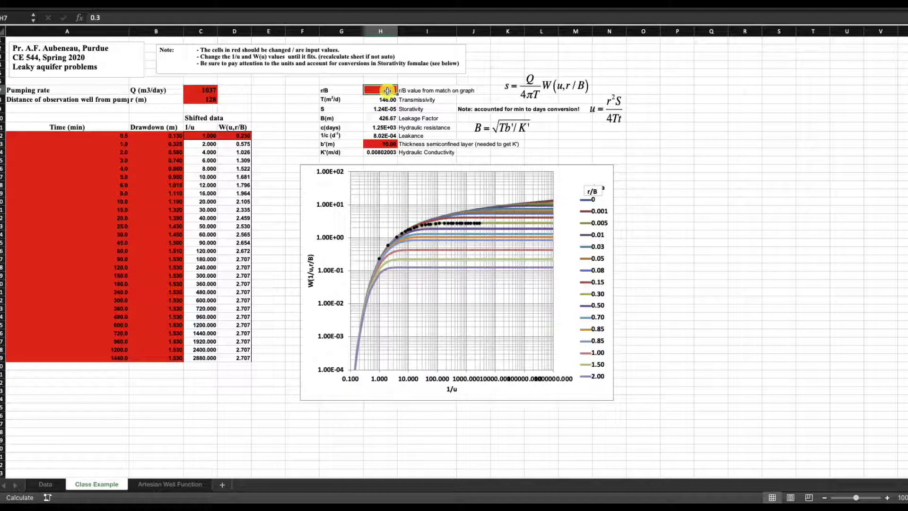